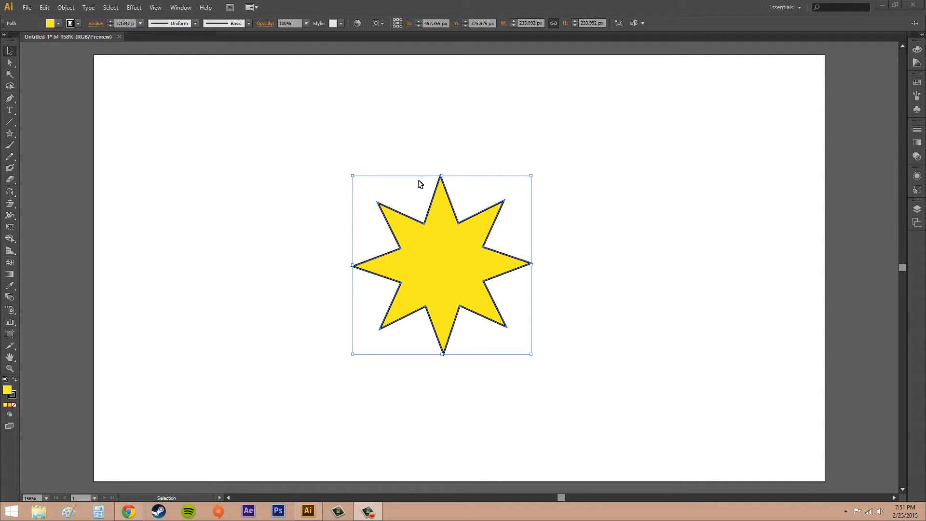
Start an Envelope Distort warp on the star with the Arc style, horizontal orientation and preview turned on.
click(66, 10)
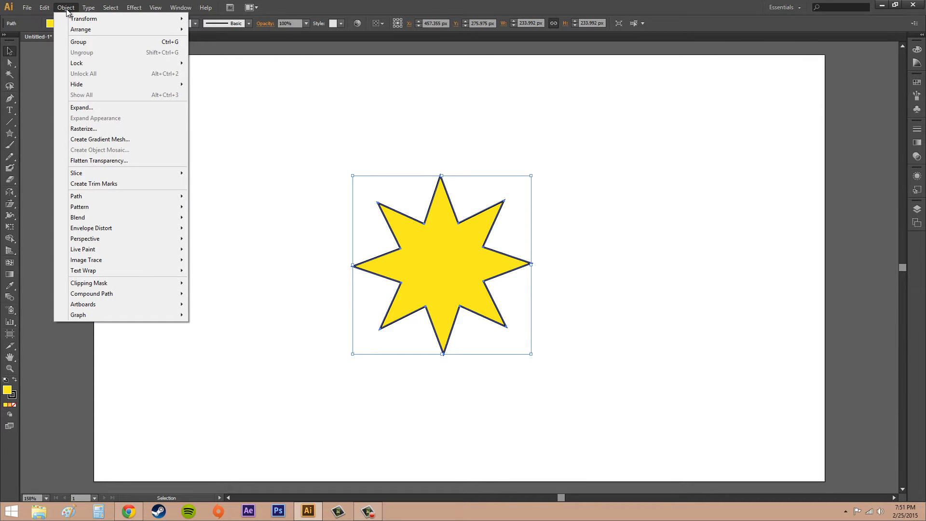
mouse_move(108, 230)
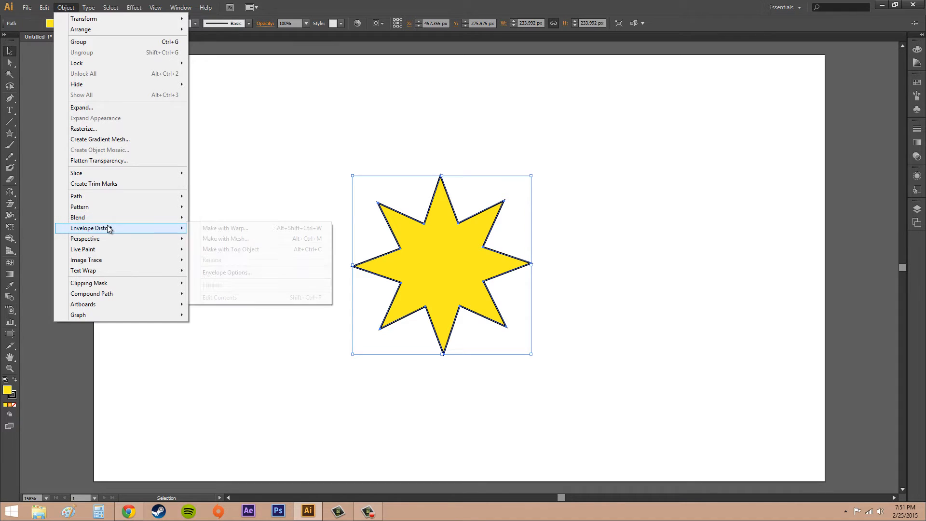
click(251, 229)
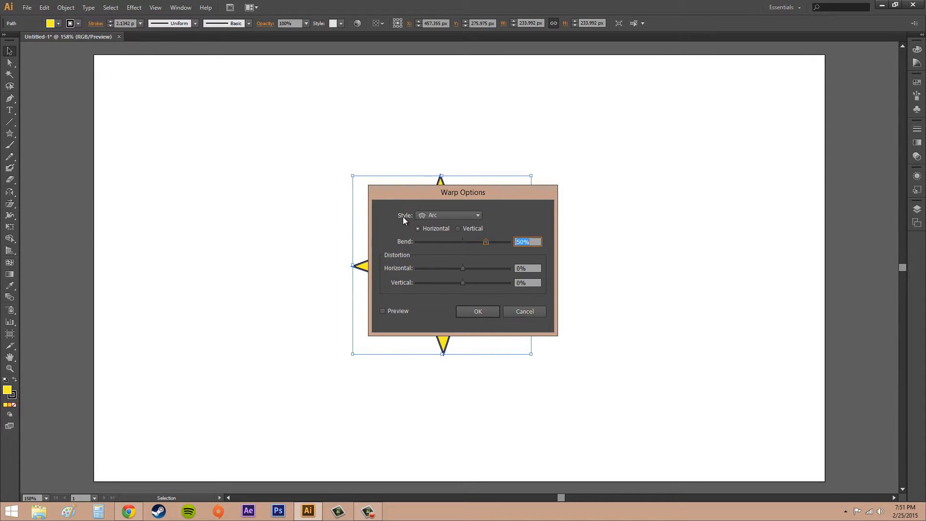
click(474, 215)
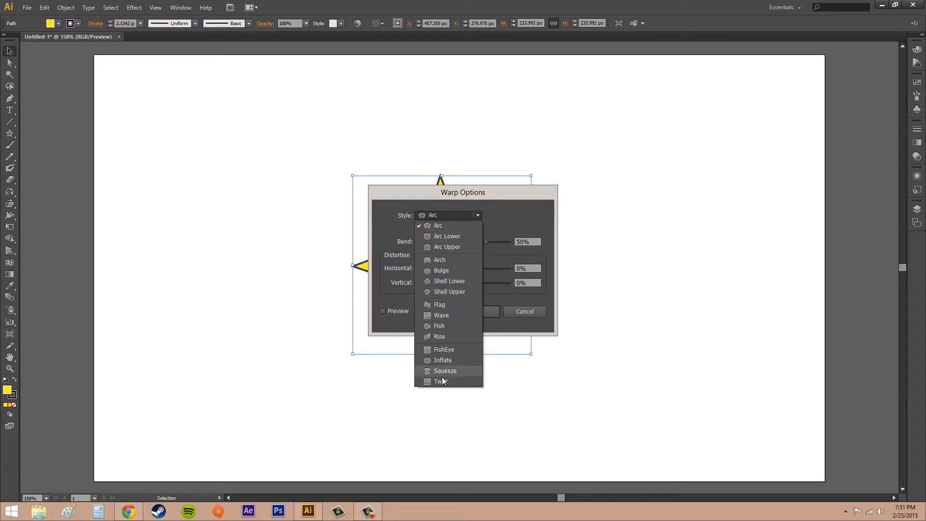
click(442, 225)
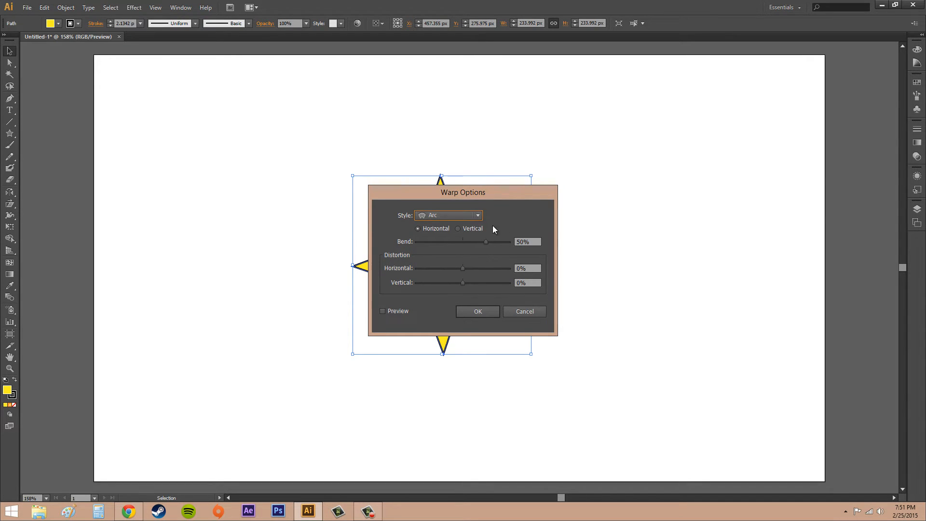
click(461, 229)
click(423, 228)
drag(467, 190, 700, 170)
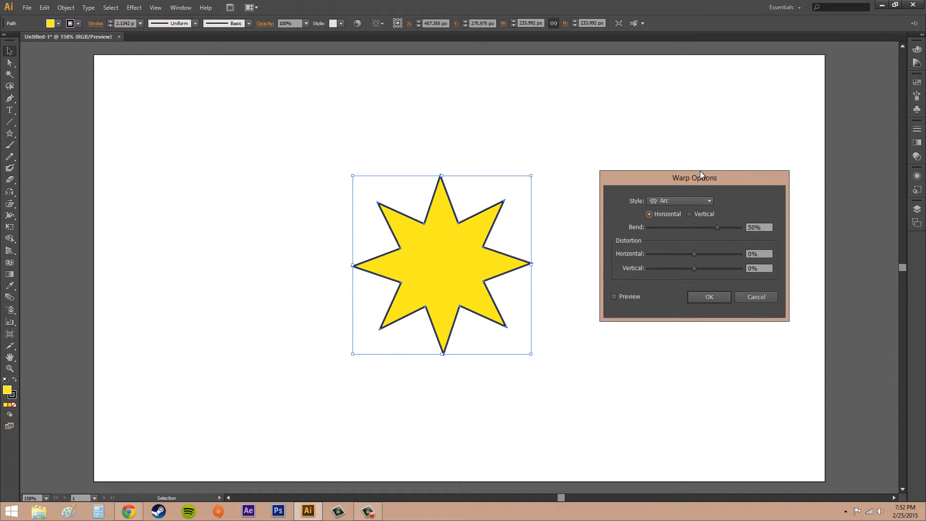
click(614, 291)
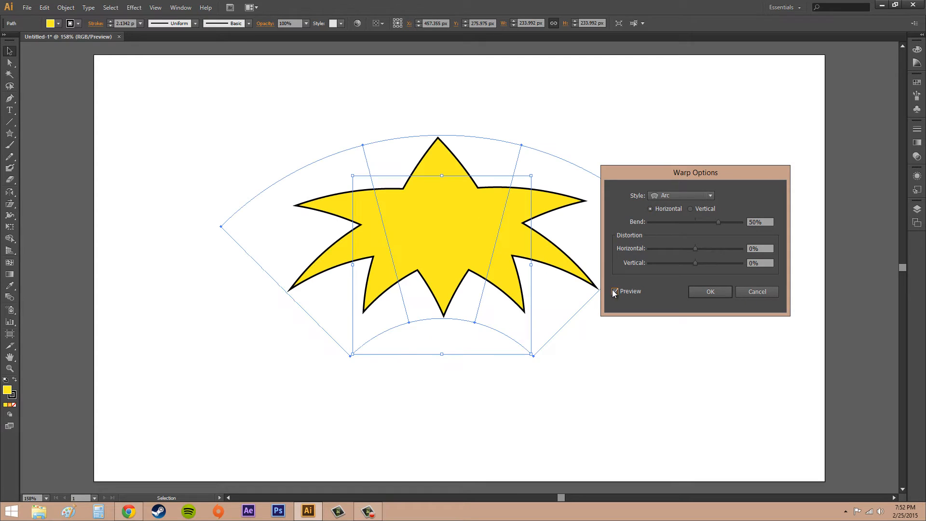
Compare vertical and horizontal Arc warps, then switch the warp style to Shell Upper.
click(690, 209)
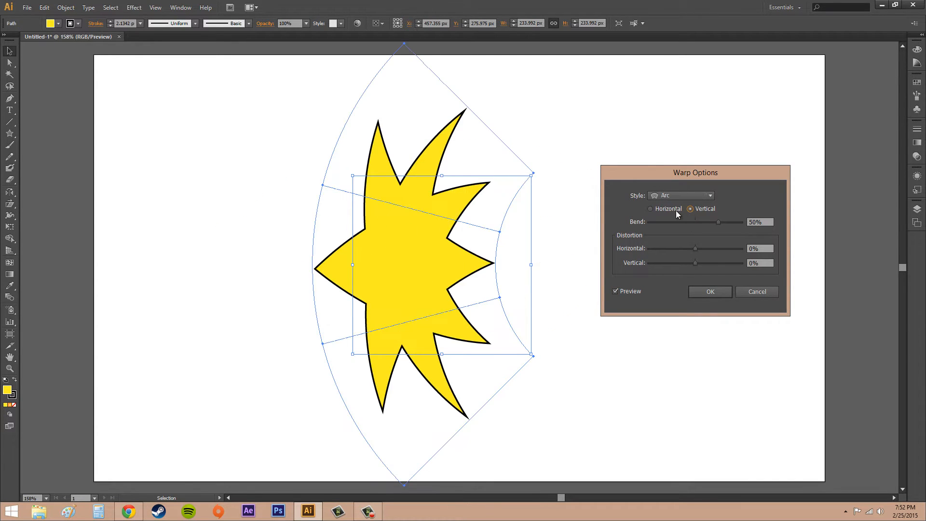
click(650, 209)
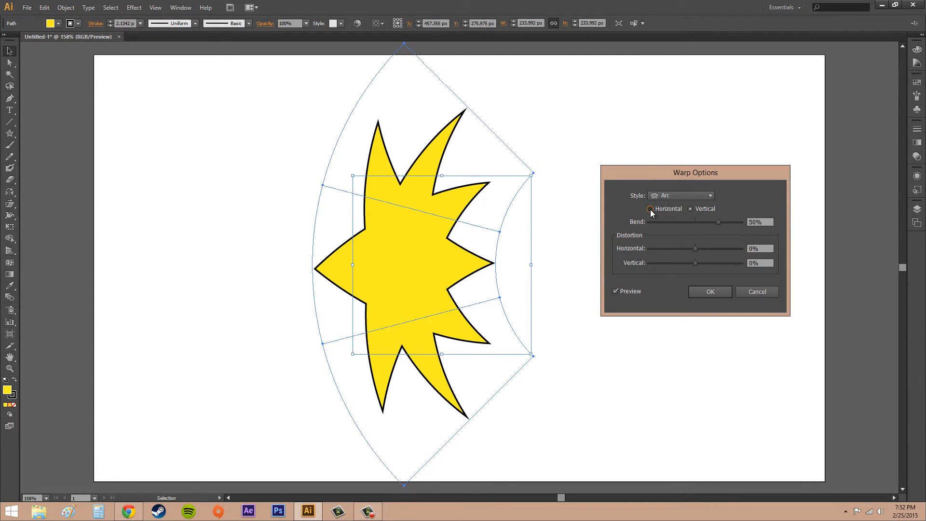
click(679, 194)
click(678, 271)
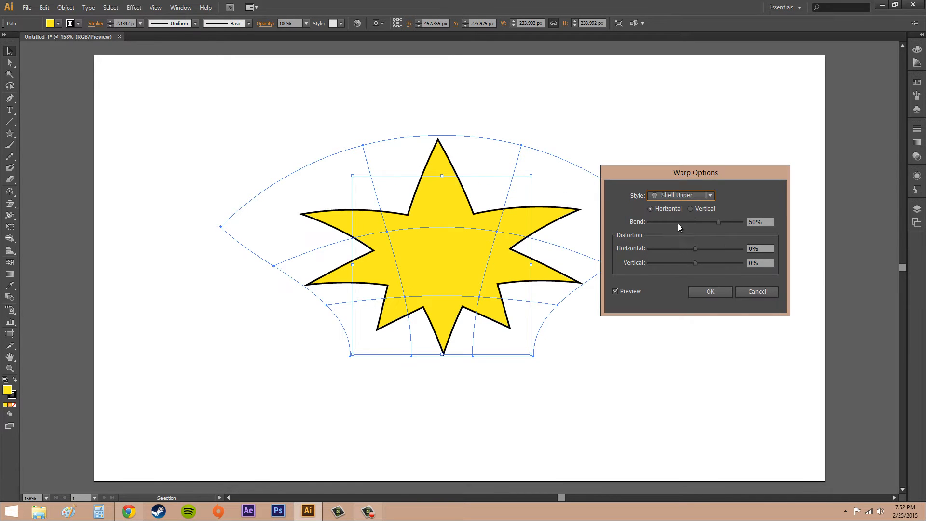
Try the Fish, Twist and Rise warp styles on the star, then switch back to Arc.
click(674, 194)
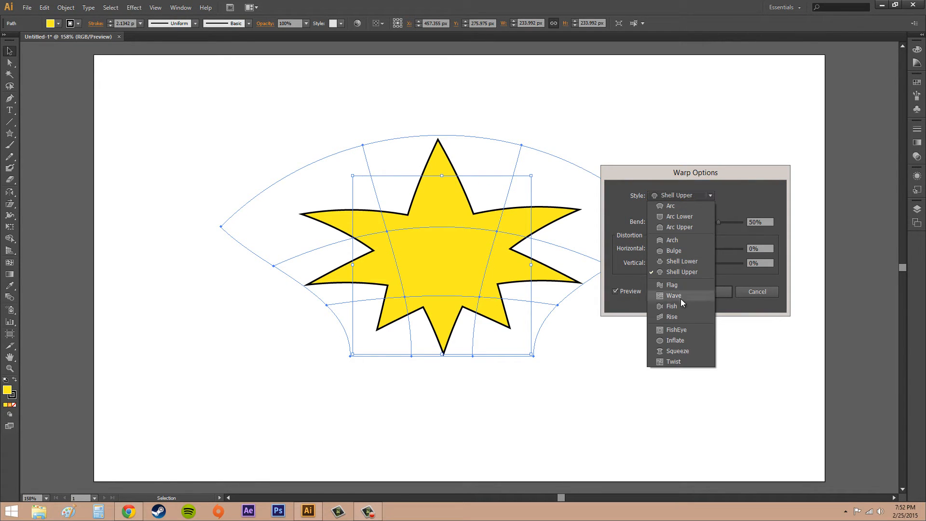
click(672, 305)
click(681, 195)
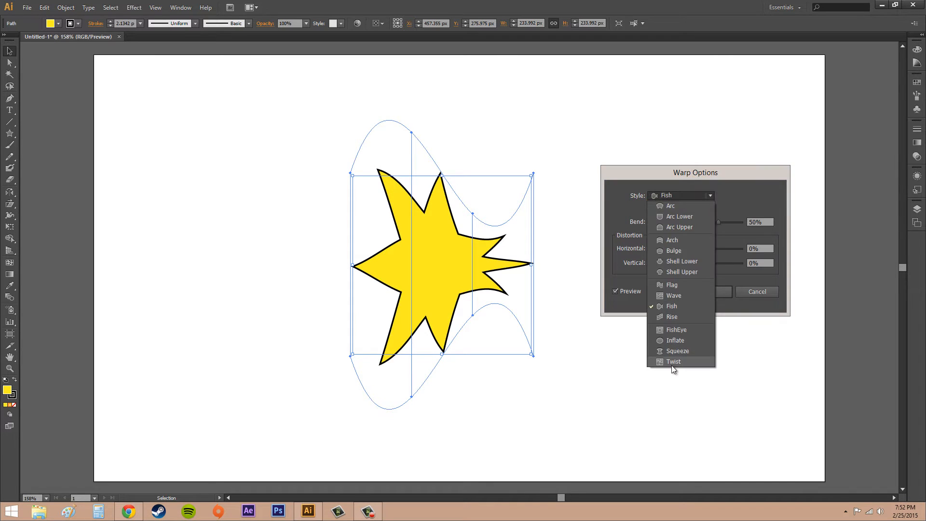
click(672, 365)
click(678, 198)
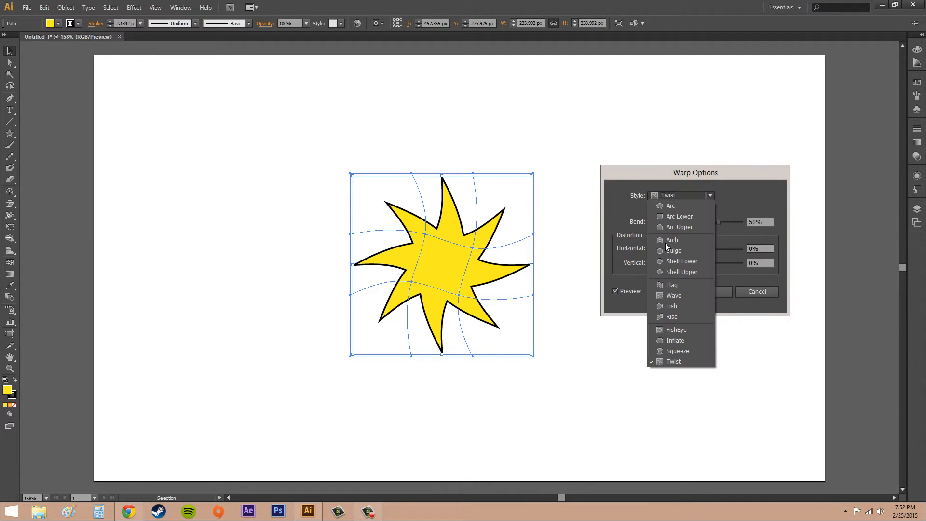
click(673, 309)
click(681, 196)
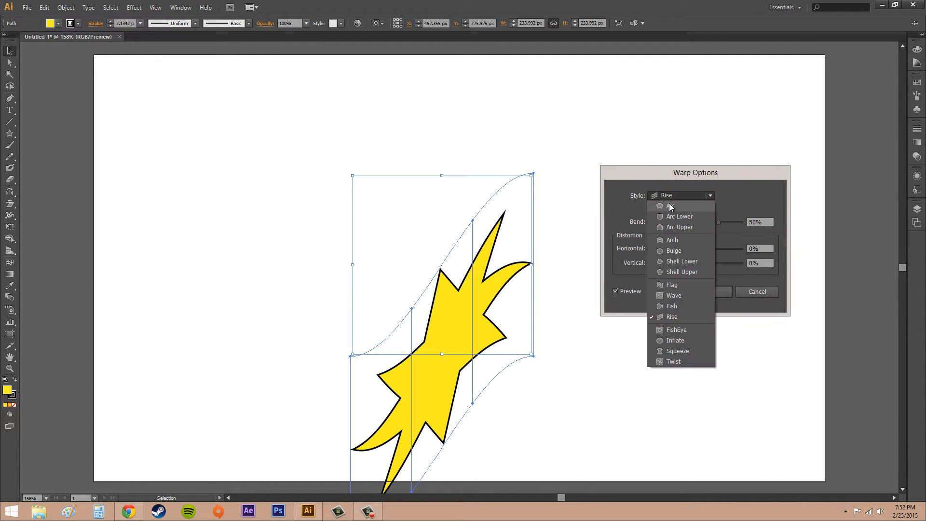
click(669, 205)
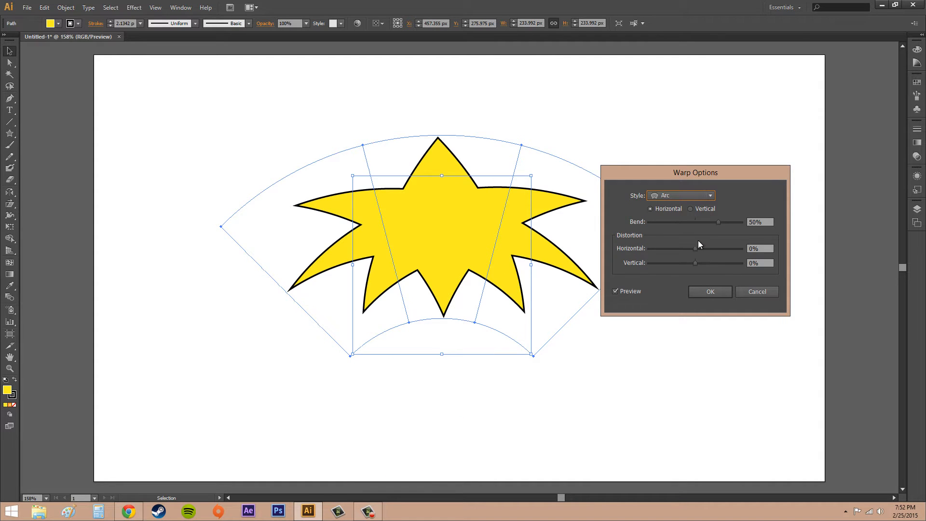
Set the Arc bend to 58% and vertical distortion to -33%, then cancel the warp.
mouse_move(719, 221)
mouse_down()
mouse_move(664, 222)
mouse_move(739, 222)
mouse_move(710, 222)
mouse_move(722, 225)
mouse_up()
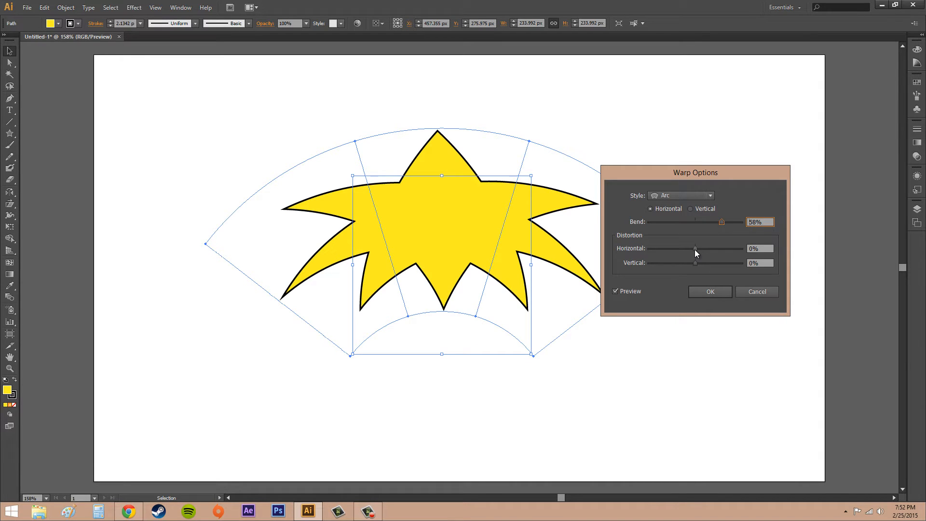
drag(694, 250, 733, 258)
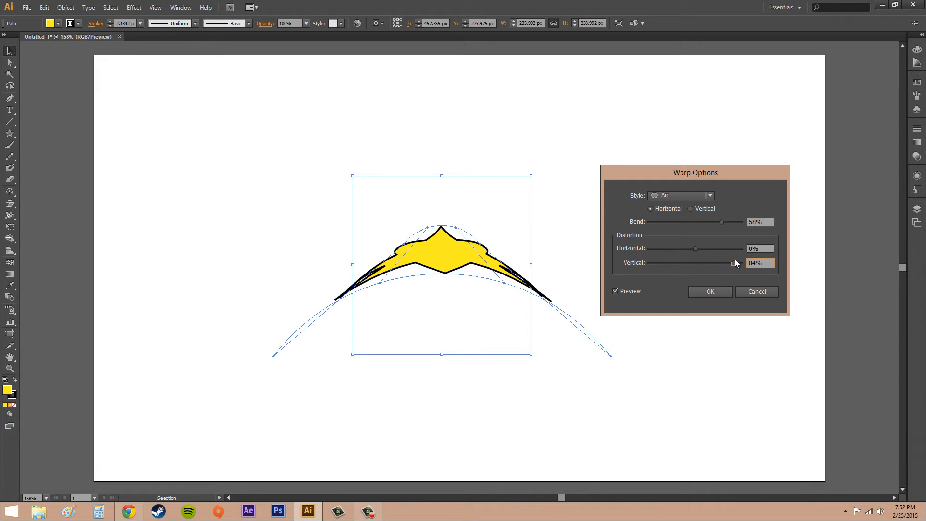
drag(733, 259, 679, 268)
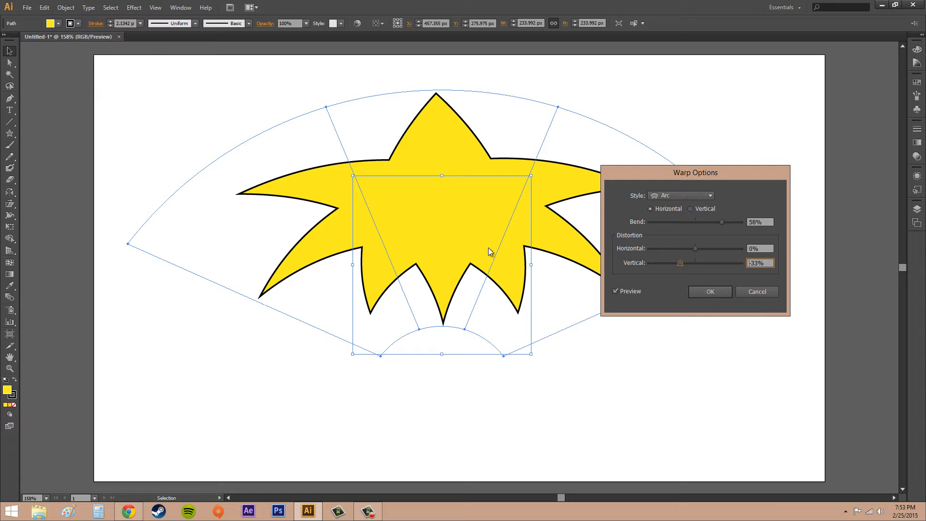
click(757, 292)
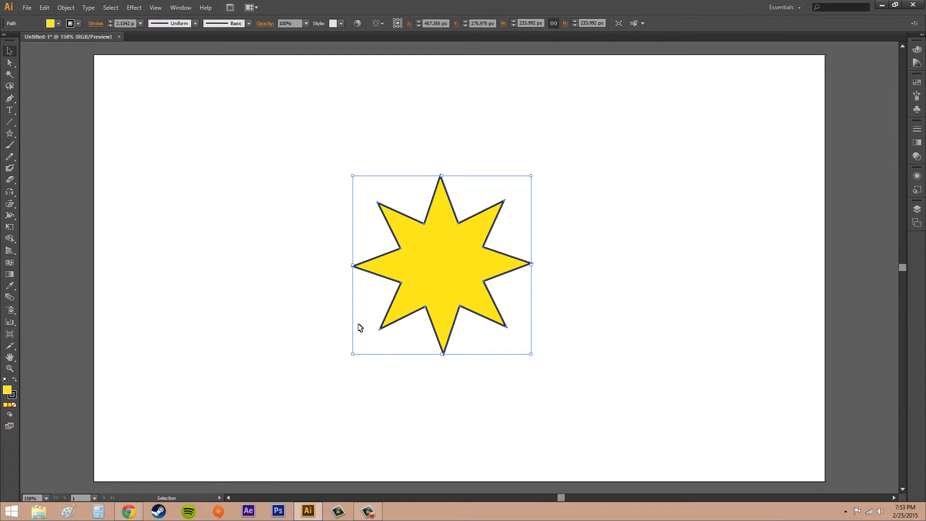
Apply an Envelope Distort mesh to the star with 5 rows and 5 columns.
click(66, 7)
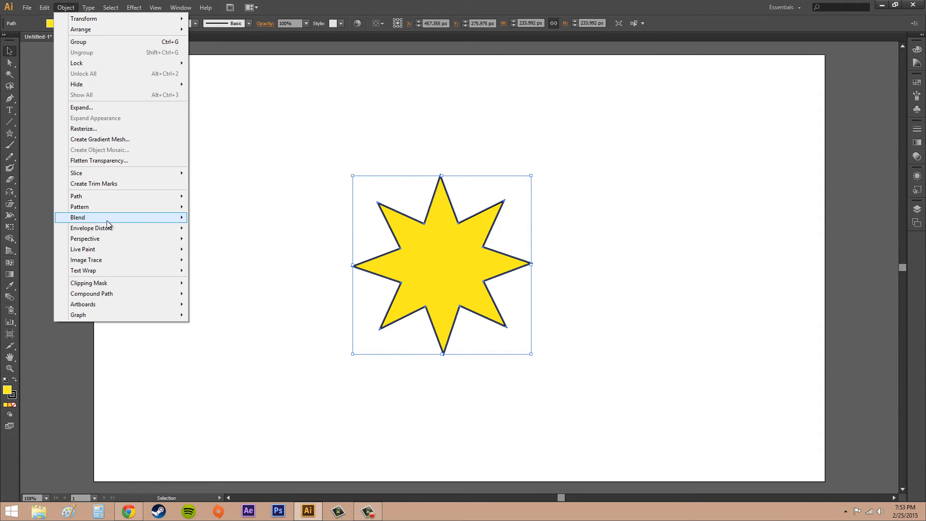
mouse_move(107, 228)
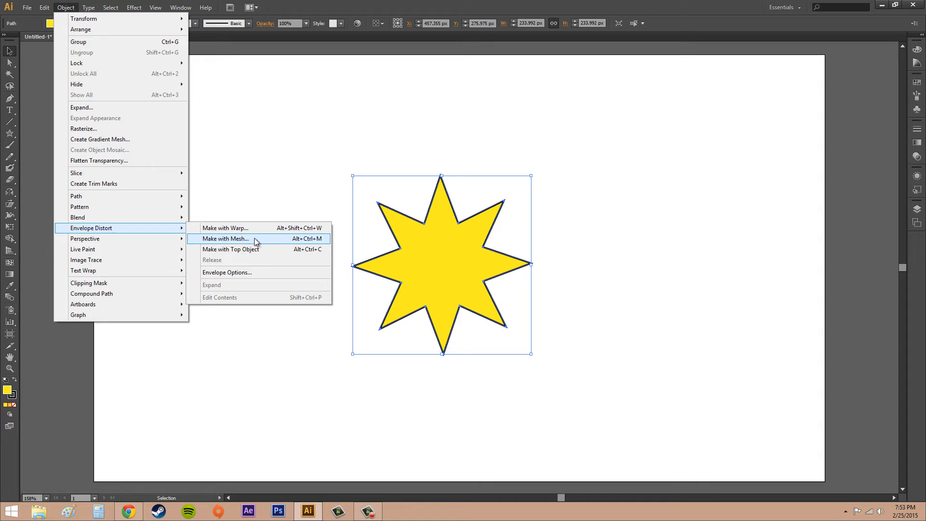
click(238, 239)
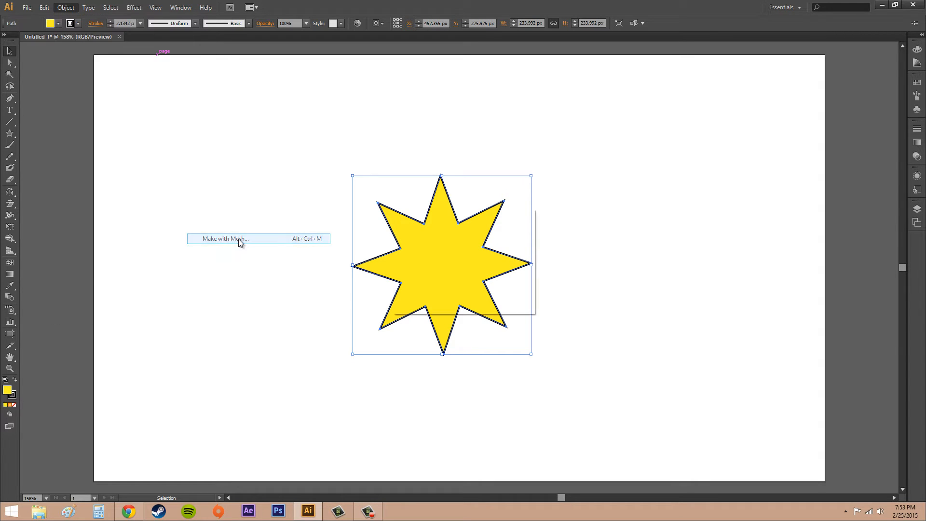
drag(461, 209, 664, 208)
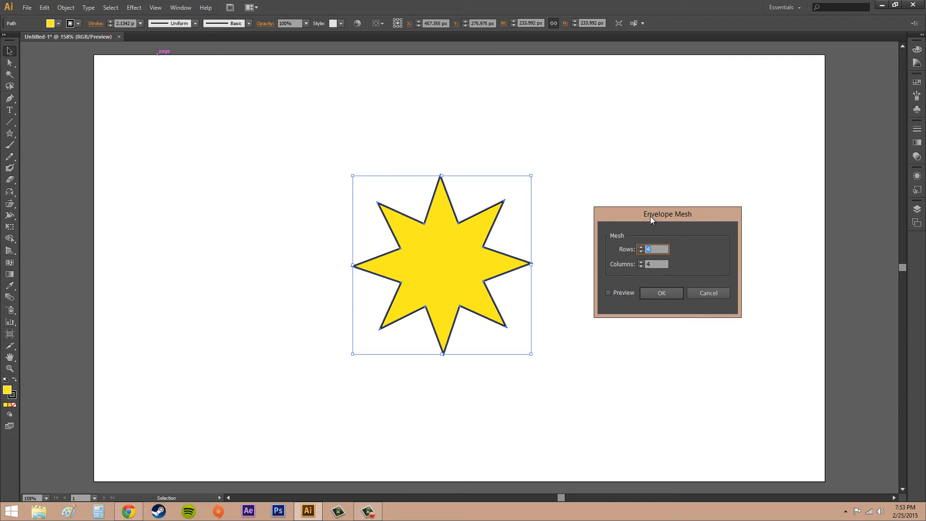
click(609, 293)
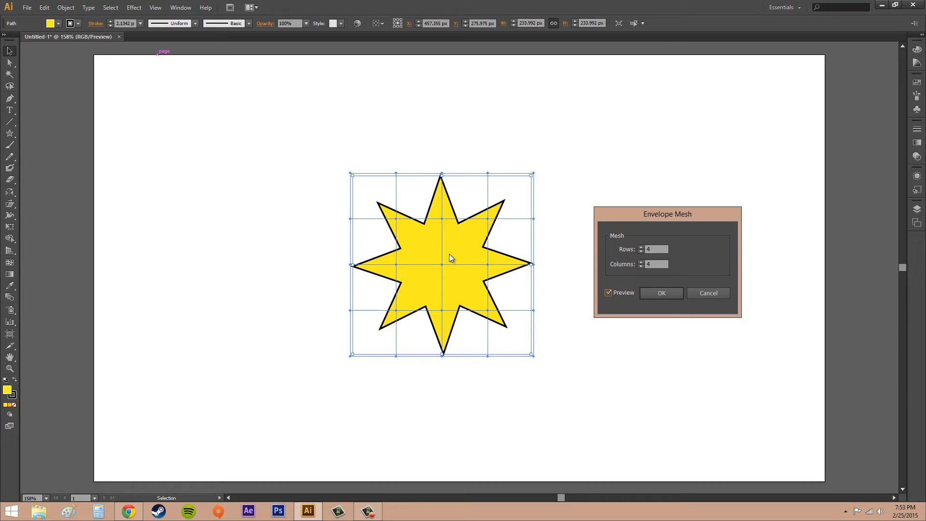
click(641, 247)
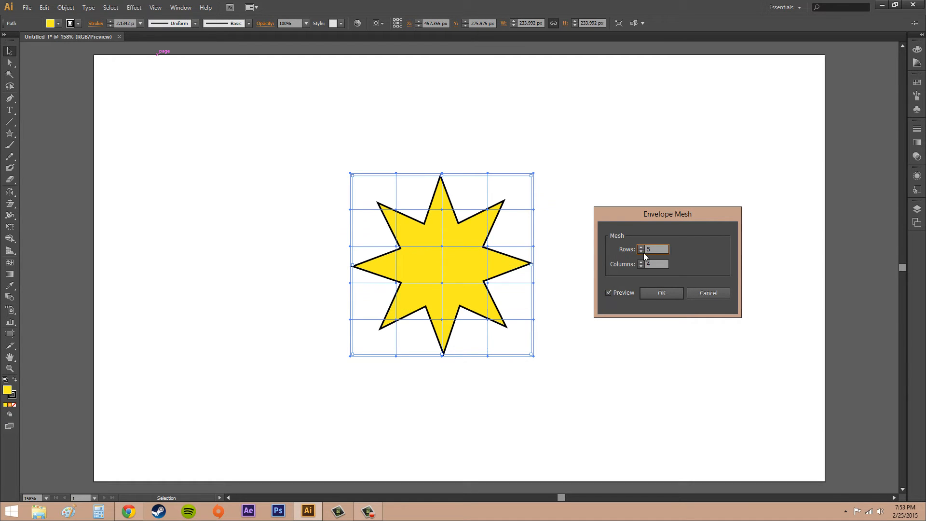
click(641, 252)
click(642, 262)
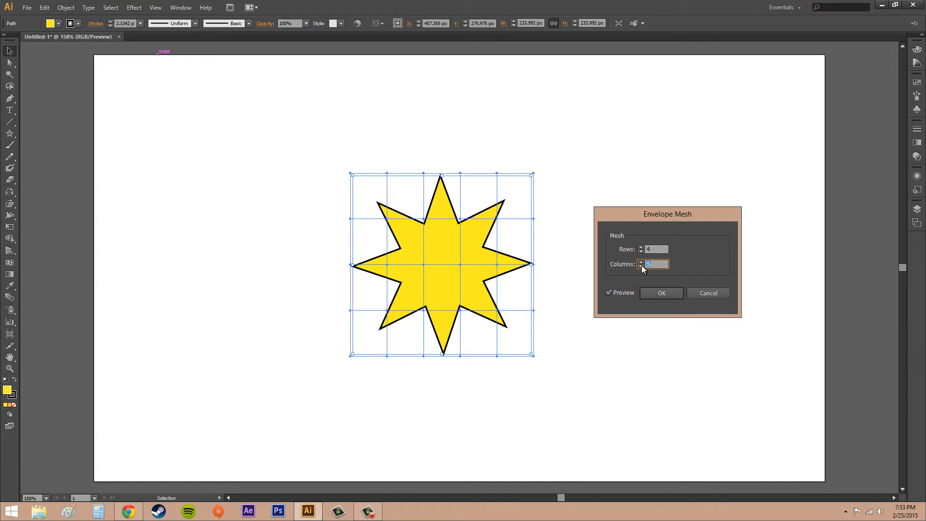
click(642, 266)
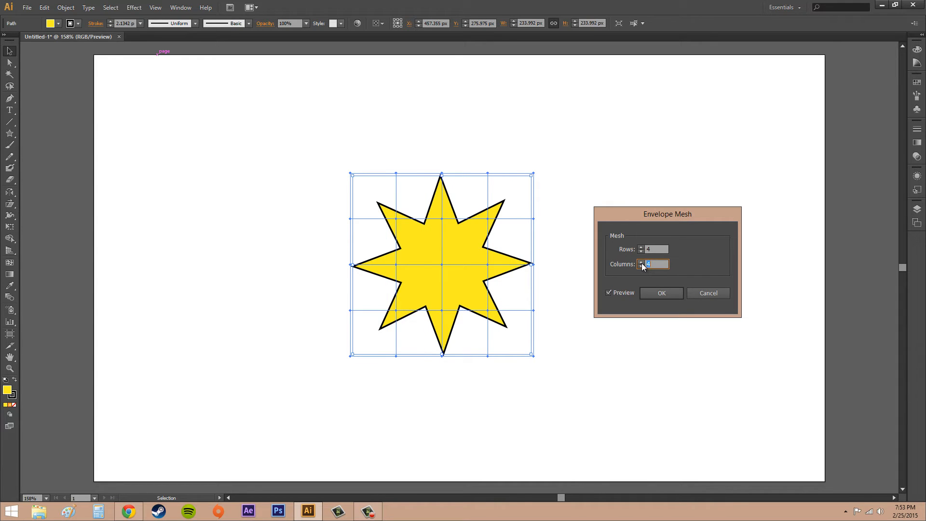
click(641, 262)
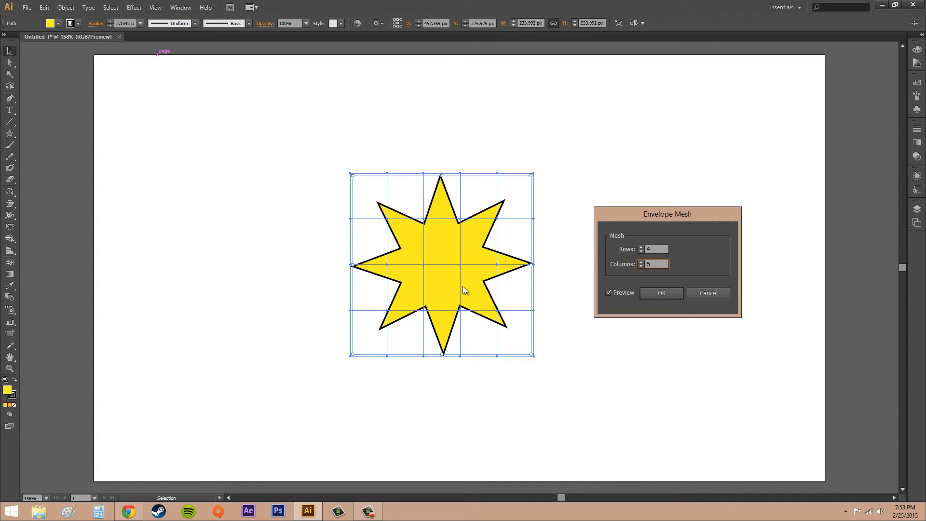
click(641, 247)
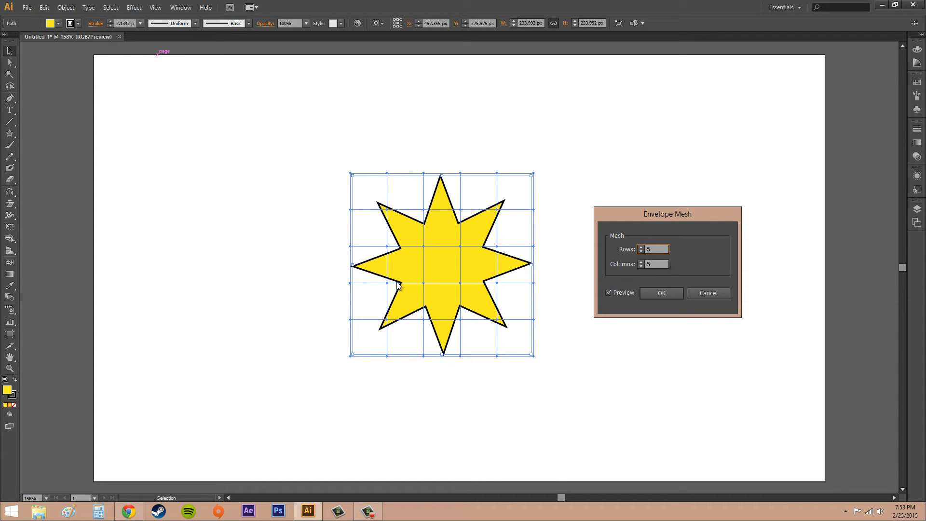
click(659, 294)
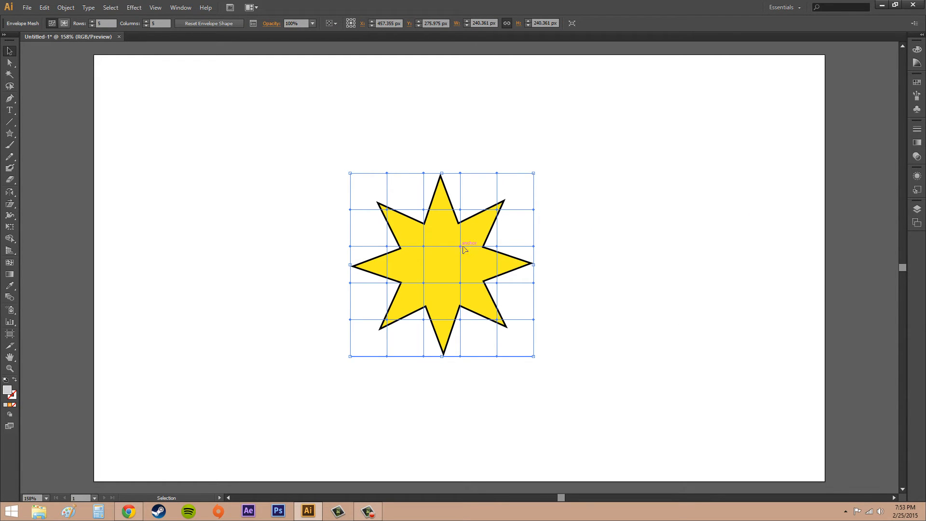
Move the enveloped star and undo the move.
drag(463, 248, 496, 228)
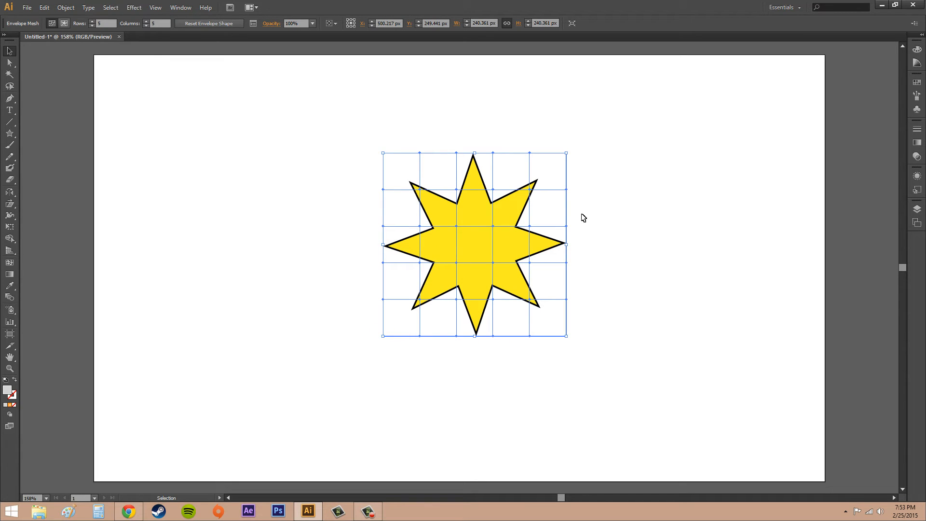
key(ctrl+z)
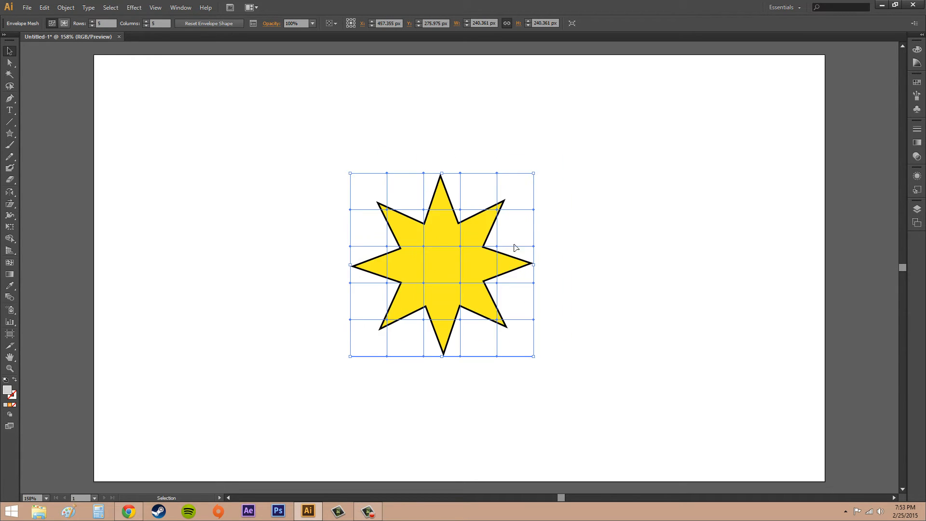
click(368, 512)
With the Mesh tool, drag an interior mesh point of the star's envelope down and to the right.
key(u)
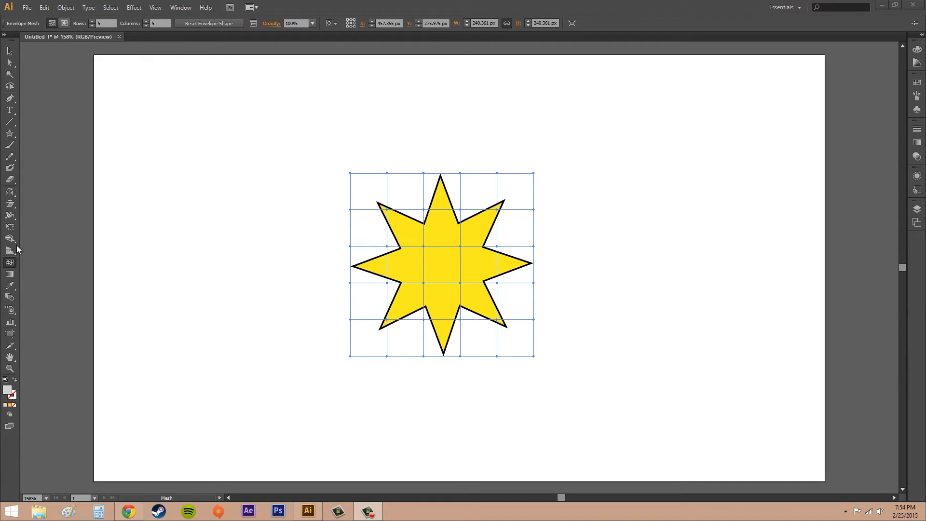
click(10, 264)
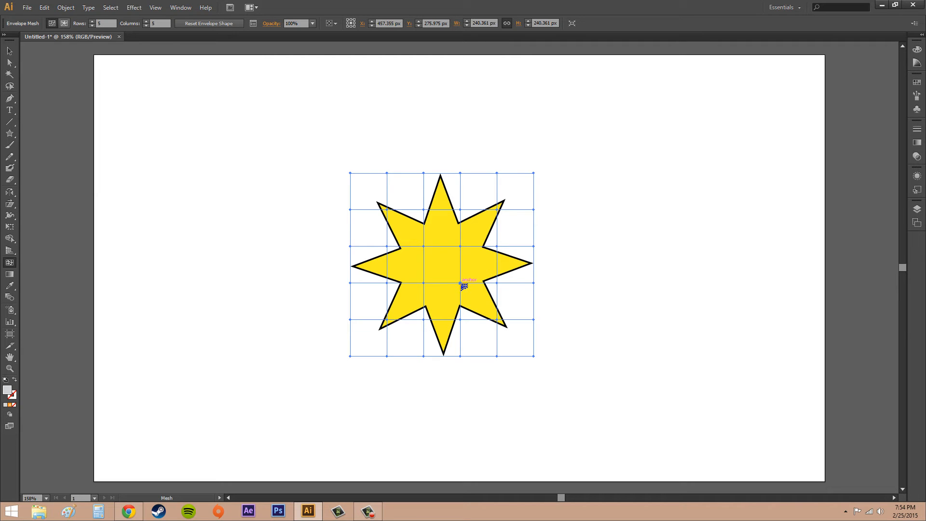
drag(461, 282, 511, 296)
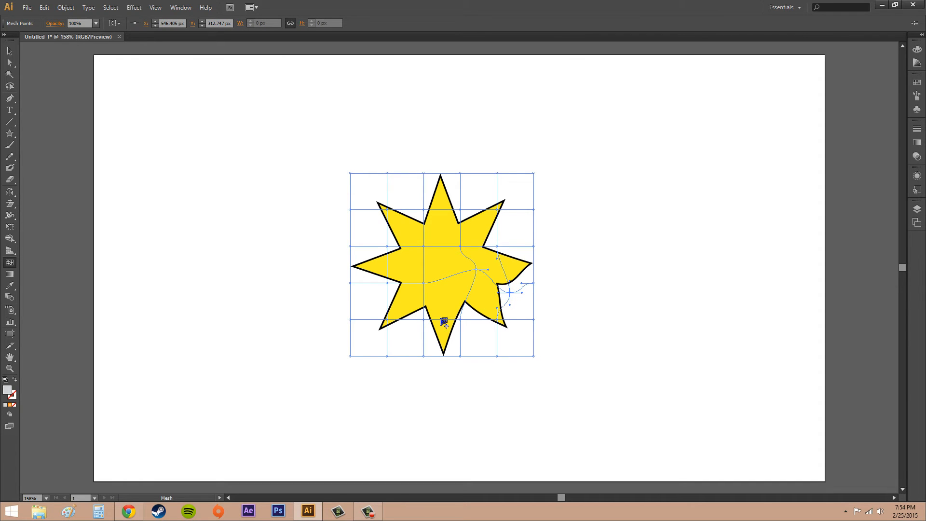
With the Mesh tool, drag four more envelope mesh points to bend the star's lower-left, upper-left, top and left-centre areas.
drag(425, 322, 375, 331)
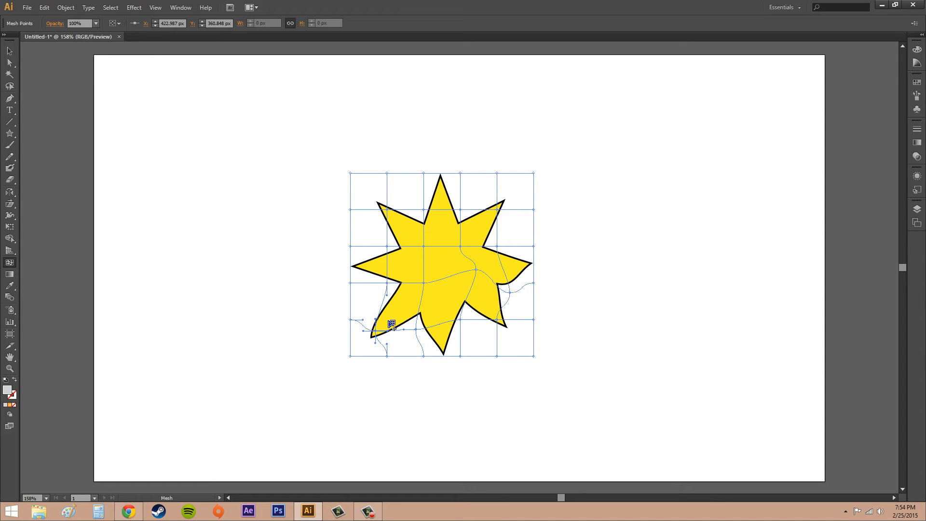
drag(386, 209, 376, 197)
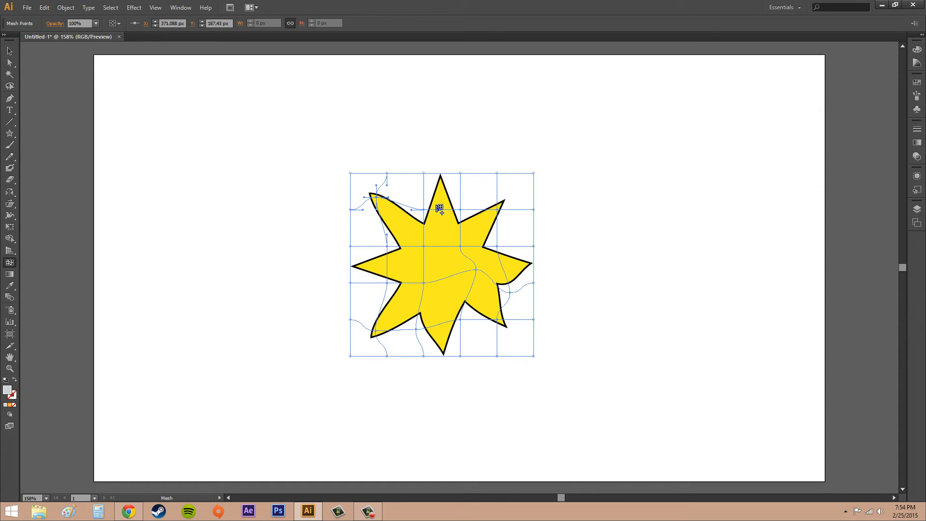
drag(463, 211, 474, 206)
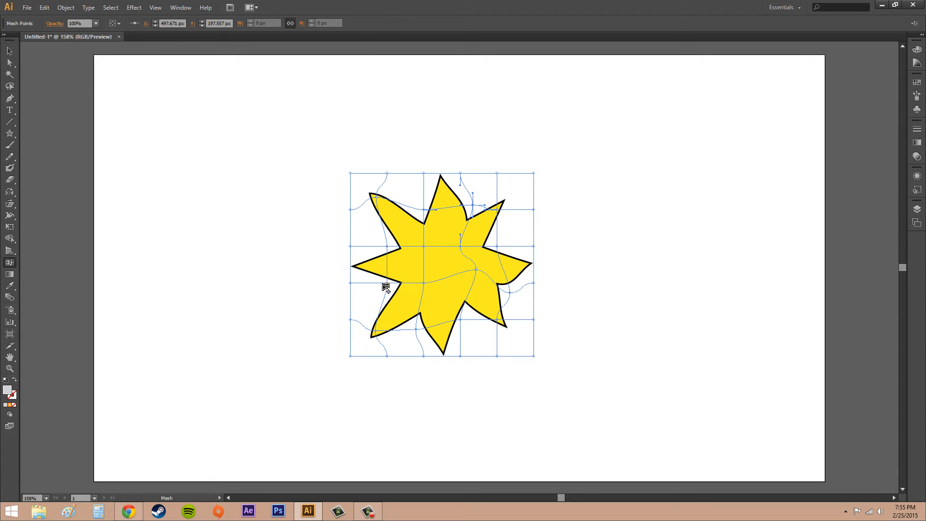
drag(385, 284, 430, 286)
Deselect, reselect the enveloped star, and add a mesh point inside its lower-right area.
key(ctrl+shift+a)
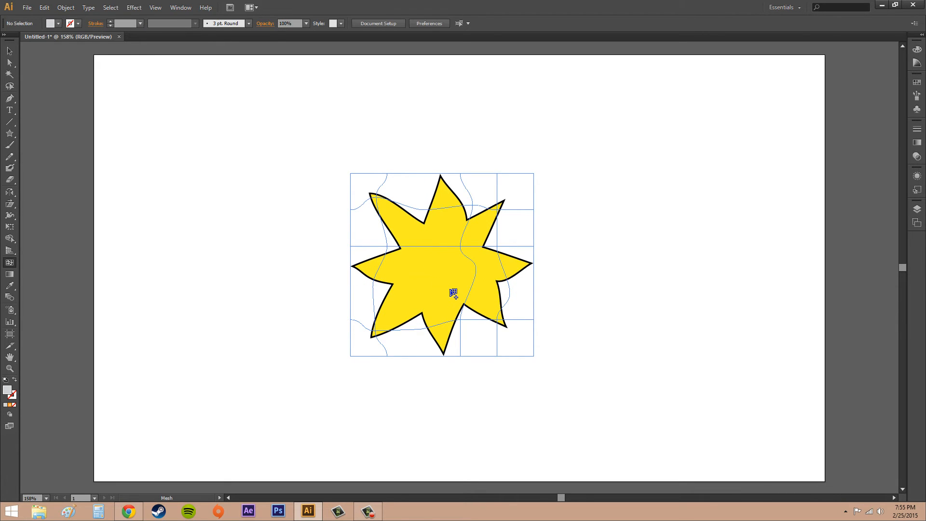
ctrl+click(460, 250)
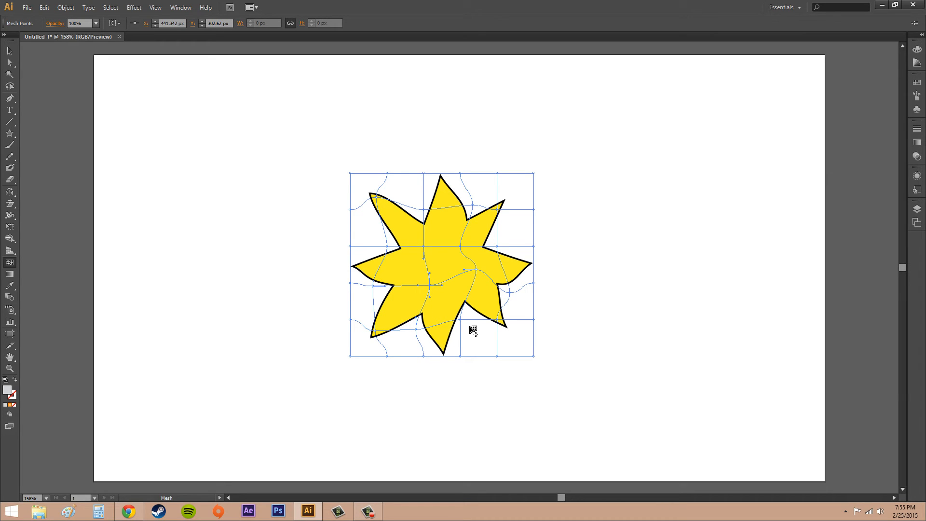
click(470, 292)
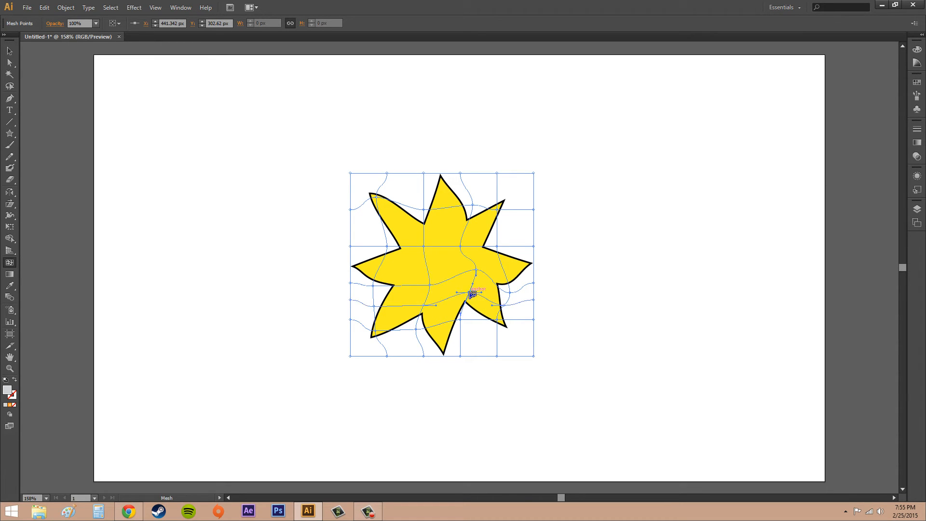
Try adding mesh points near the star's centre and top, undoing each one.
click(427, 260)
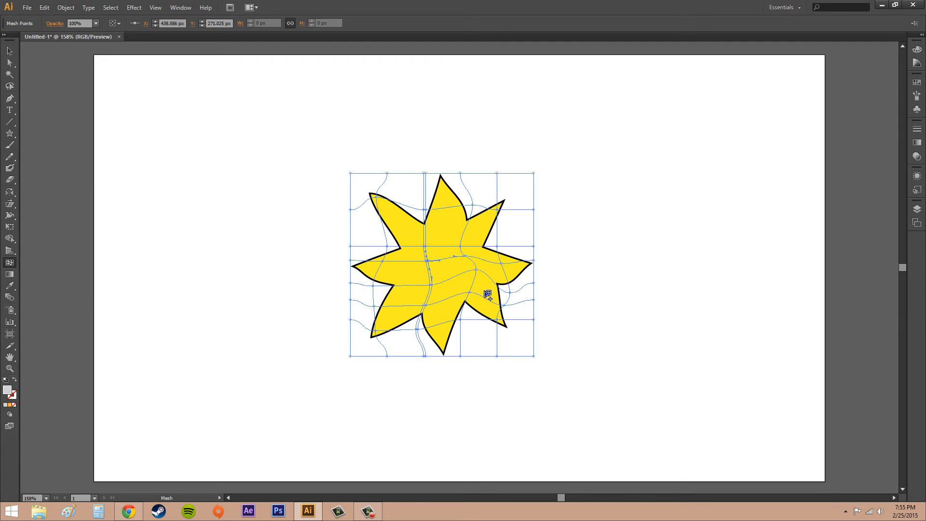
key(ctrl+z)
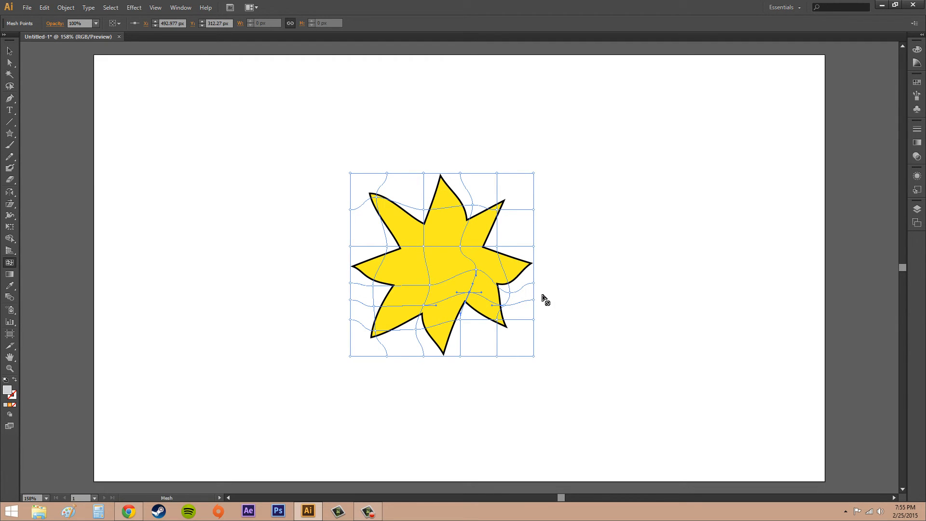
click(446, 227)
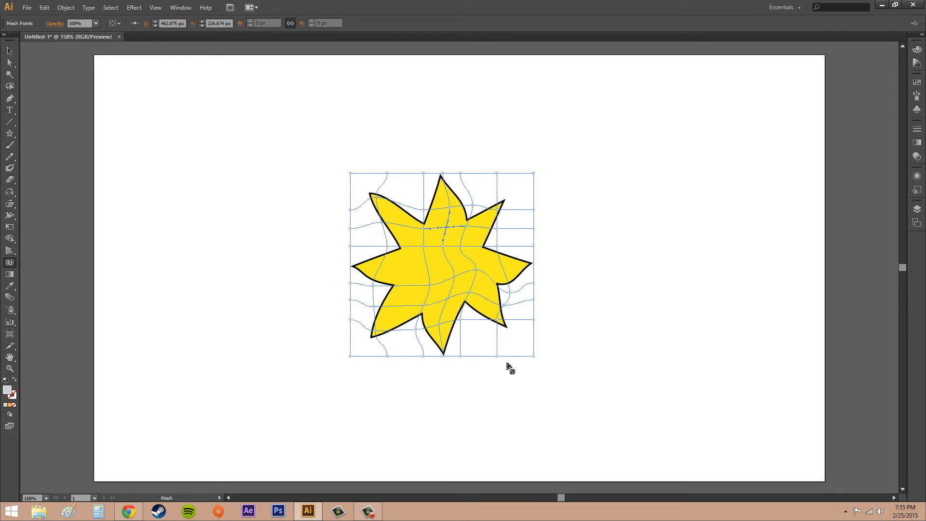
key(ctrl+z)
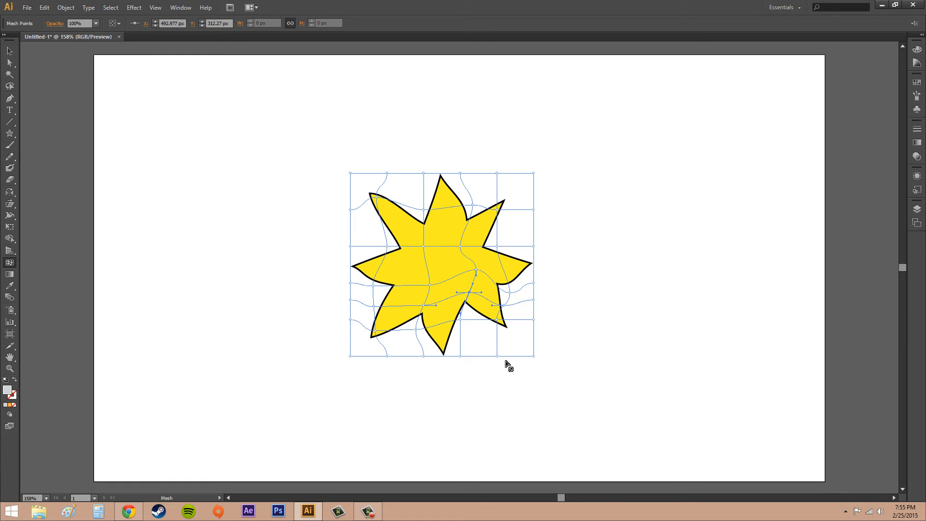
Switch to the Selection tool and deselect the warped star.
click(471, 293)
click(9, 51)
click(606, 231)
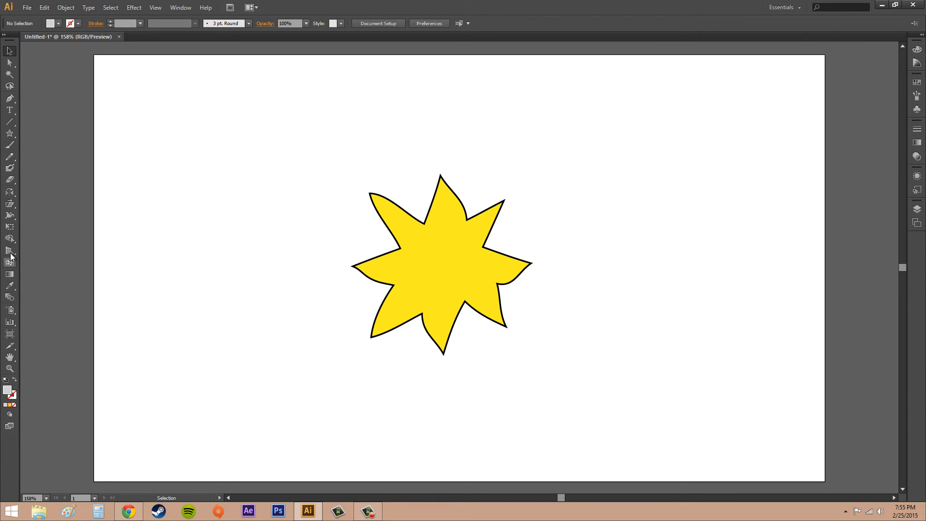
Open the Envelope Options dialog, move it aside, nudge the Fidelity slider, and cancel the dialog.
click(66, 8)
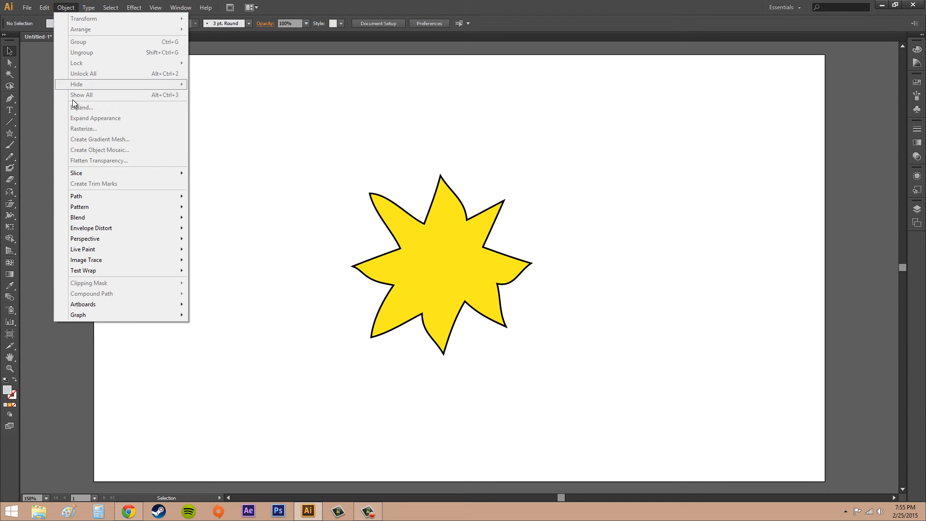
mouse_move(115, 232)
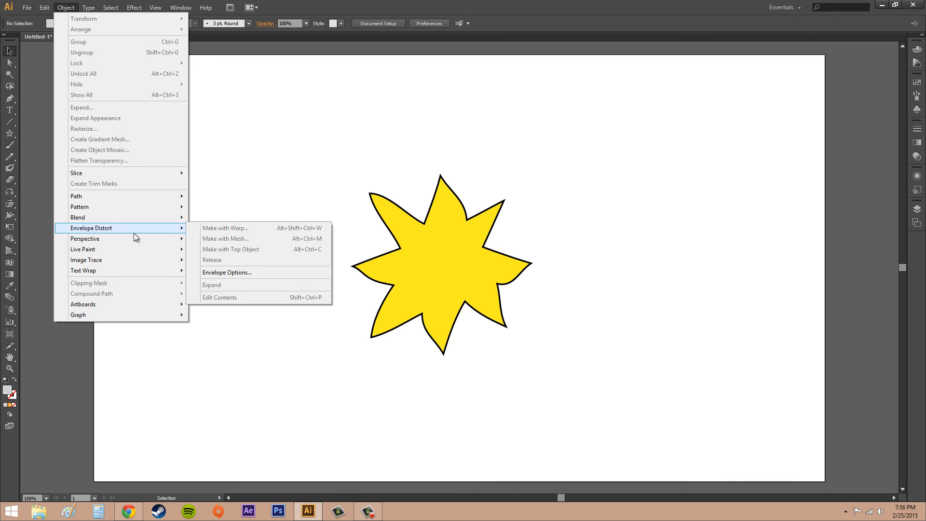
click(243, 272)
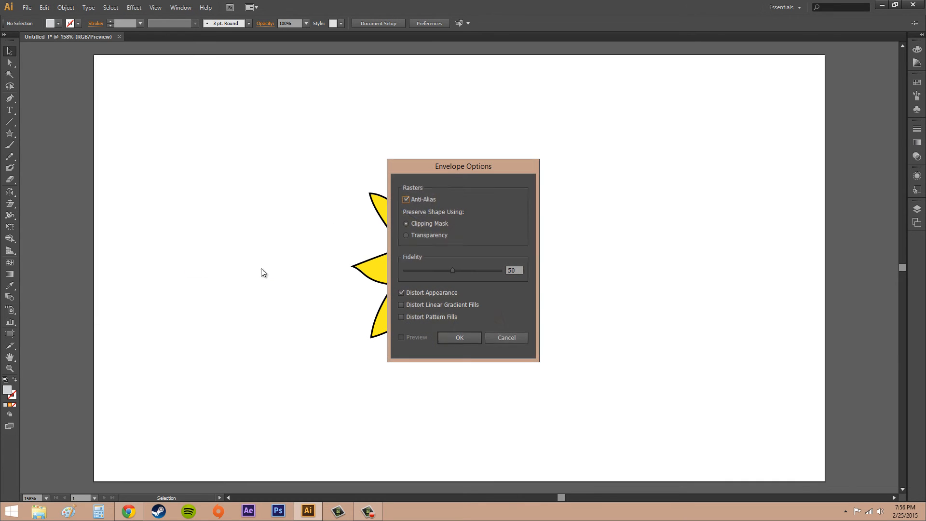
drag(459, 170, 662, 184)
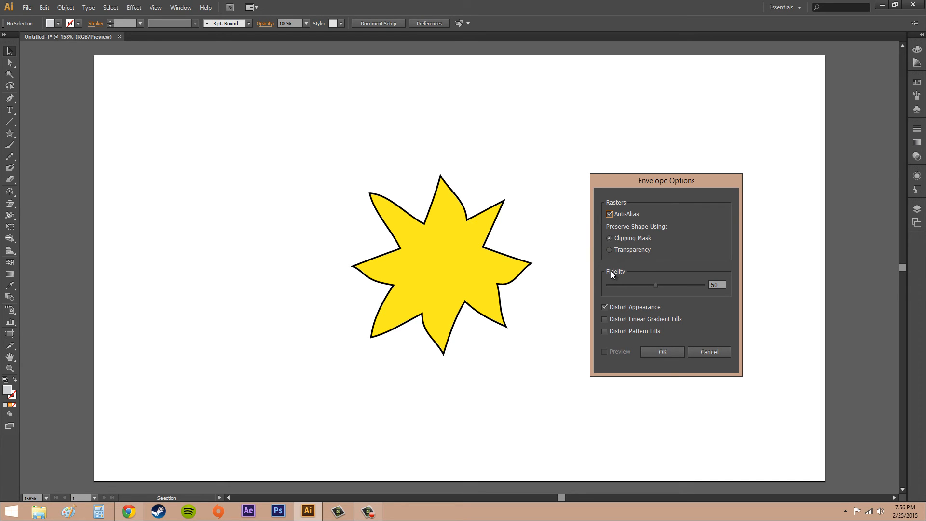
drag(657, 286, 661, 288)
mouse_move(658, 288)
mouse_down()
mouse_move(679, 284)
mouse_move(623, 282)
mouse_move(658, 283)
mouse_up()
click(714, 353)
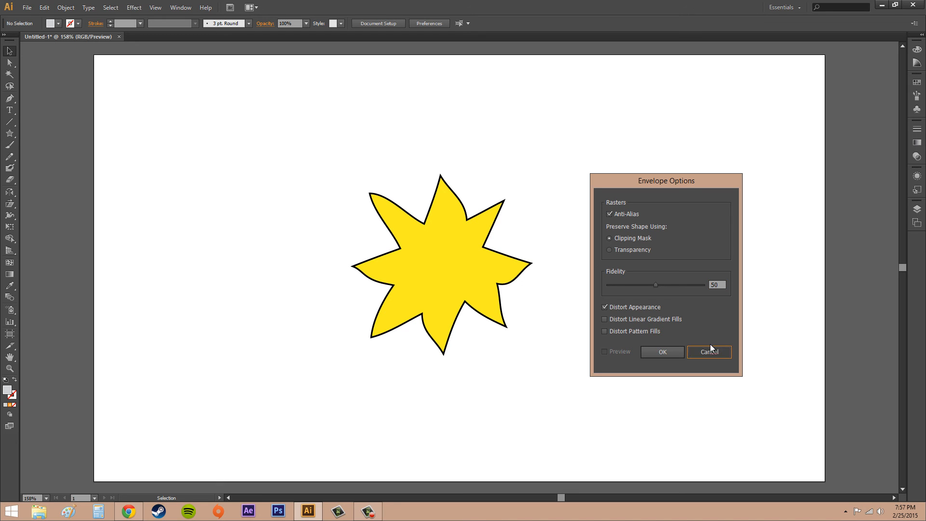
click(713, 351)
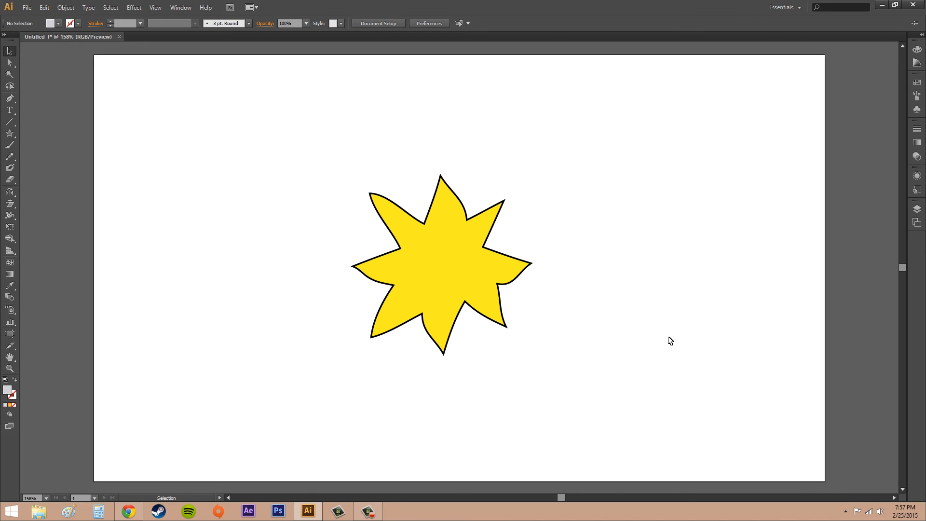